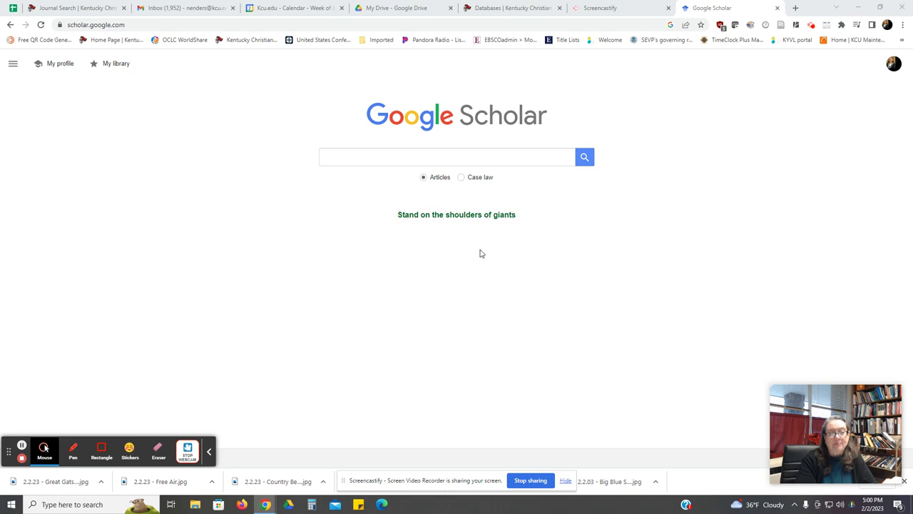
- Search Google Scholar for 'Greek myth in science' and copy the top Prometheus article's title
{"action": "left_click", "coordinate": [362, 155]}
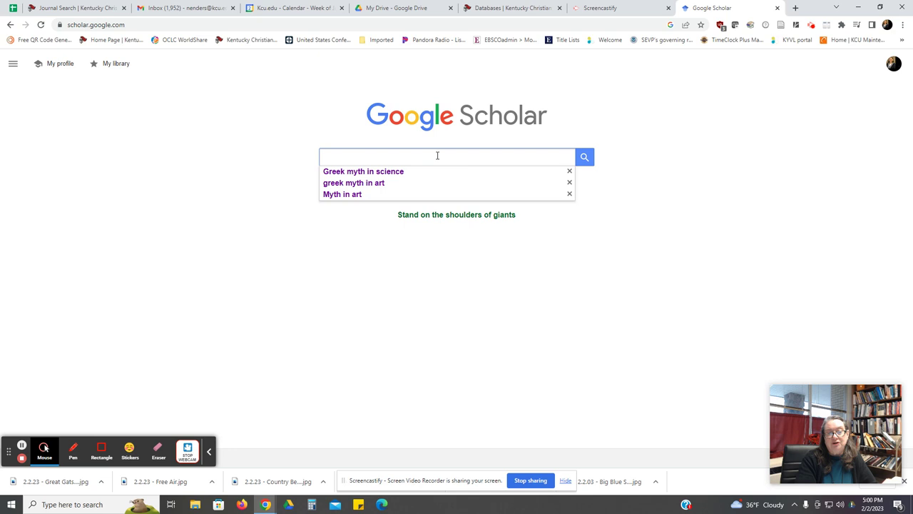
{"action": "left_click", "coordinate": [399, 177]}
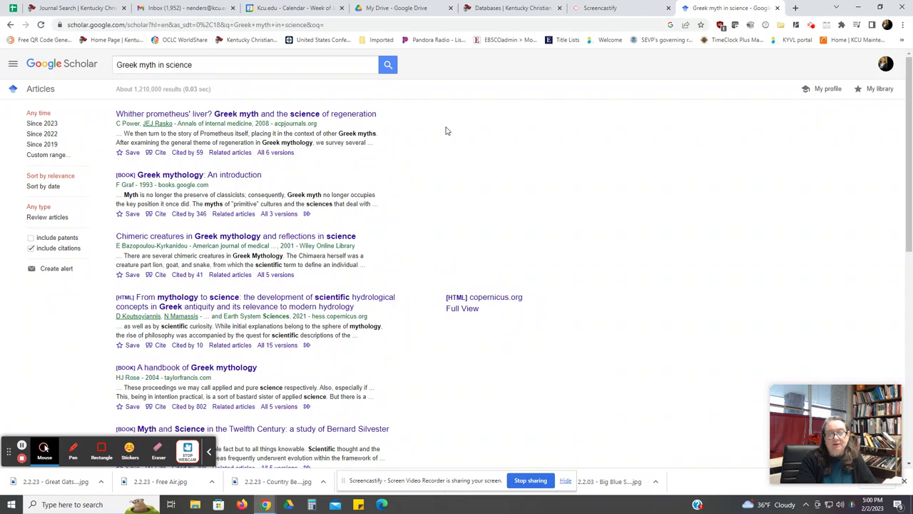
{"action": "left_click_drag", "start_coordinate": [378, 116], "coordinate": [118, 115]}
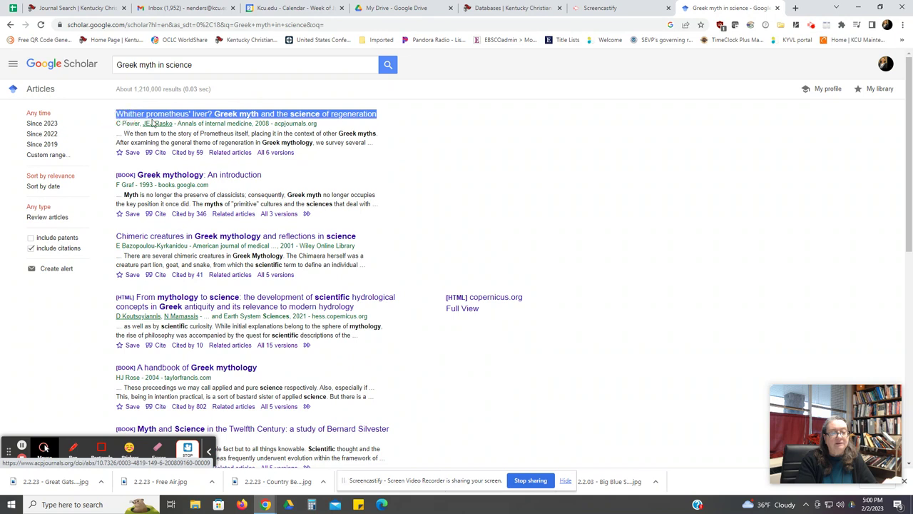
{"action": "right_click", "coordinate": [184, 114]}
{"action": "left_click", "coordinate": [209, 184]}
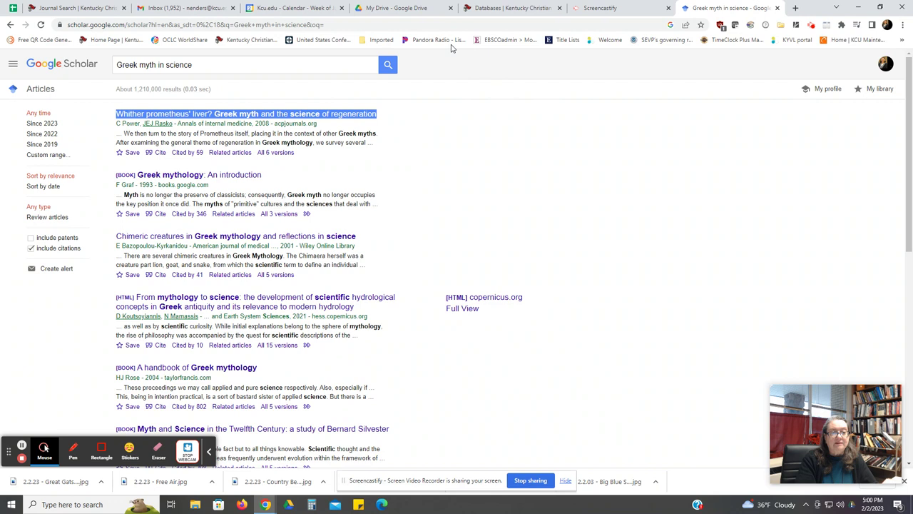
- Go through KCU Library > Research > Databases and open Academic Search Complete
{"action": "left_click", "coordinate": [504, 10]}
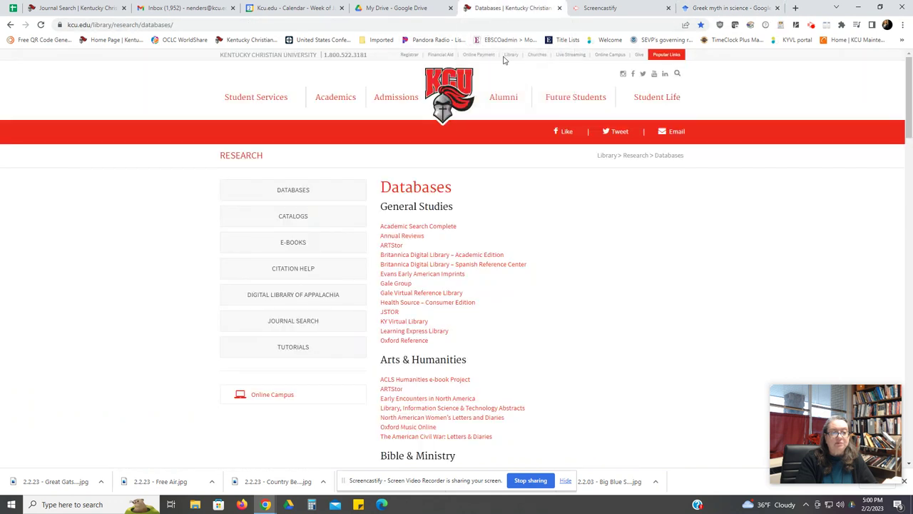
{"action": "left_click", "coordinate": [606, 156]}
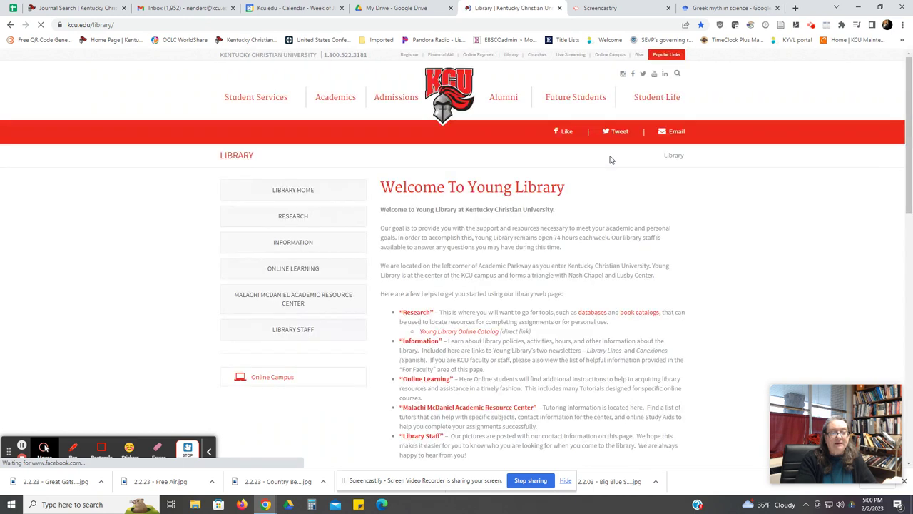
{"action": "left_click", "coordinate": [281, 218]}
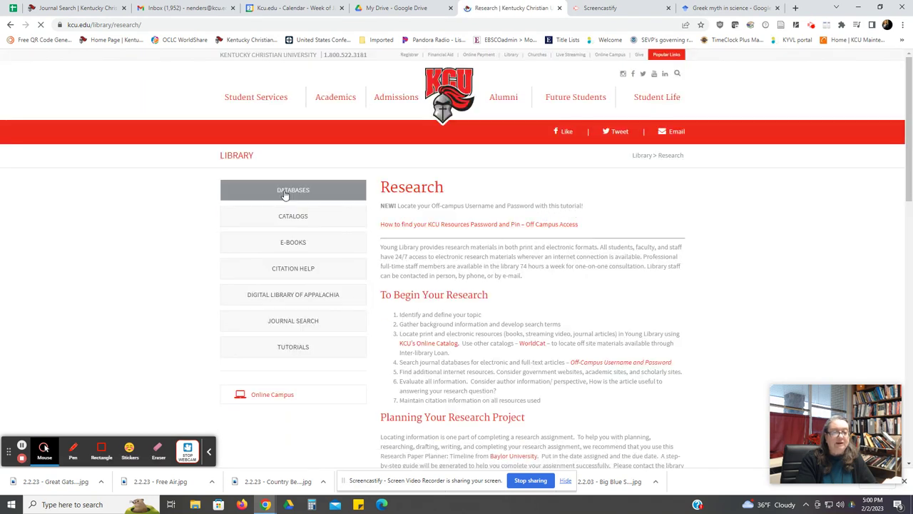
{"action": "left_click", "coordinate": [291, 192]}
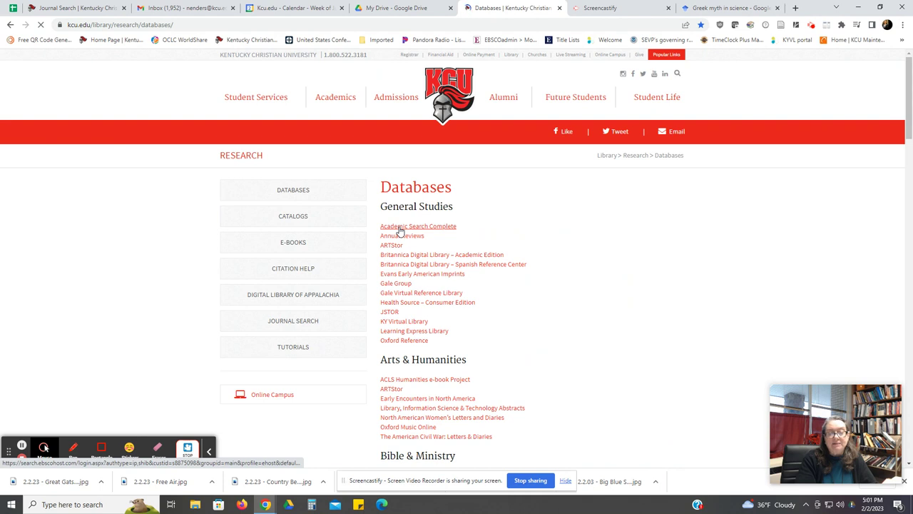
{"action": "left_click", "coordinate": [400, 230]}
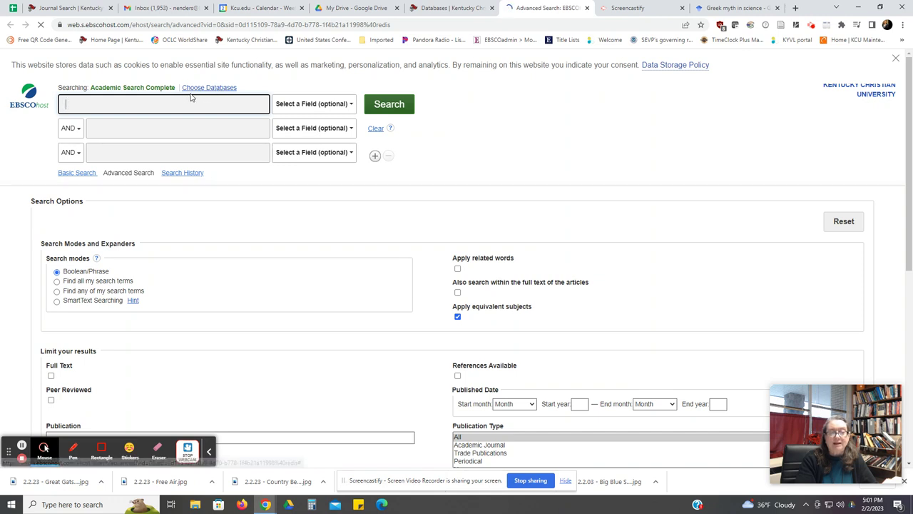
- Set the EBSCOhost search to include all available databases
{"action": "left_click", "coordinate": [216, 89]}
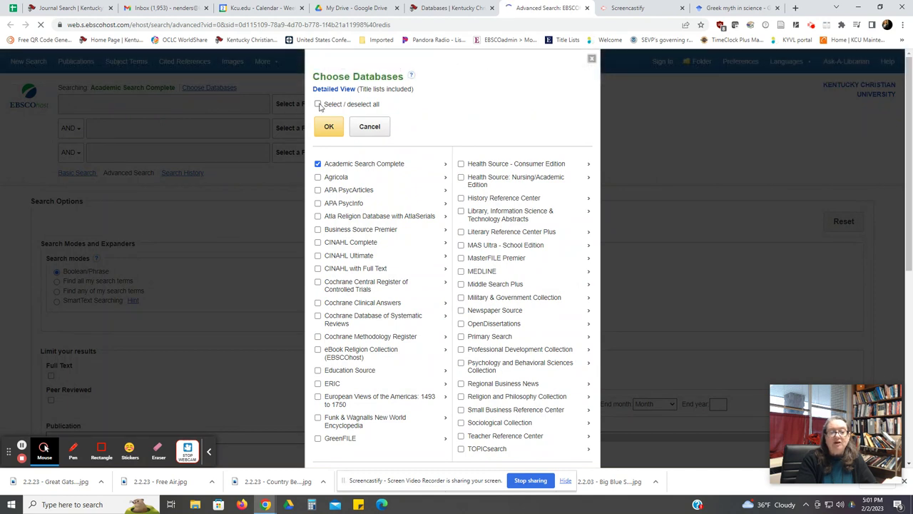
{"action": "left_click", "coordinate": [318, 104]}
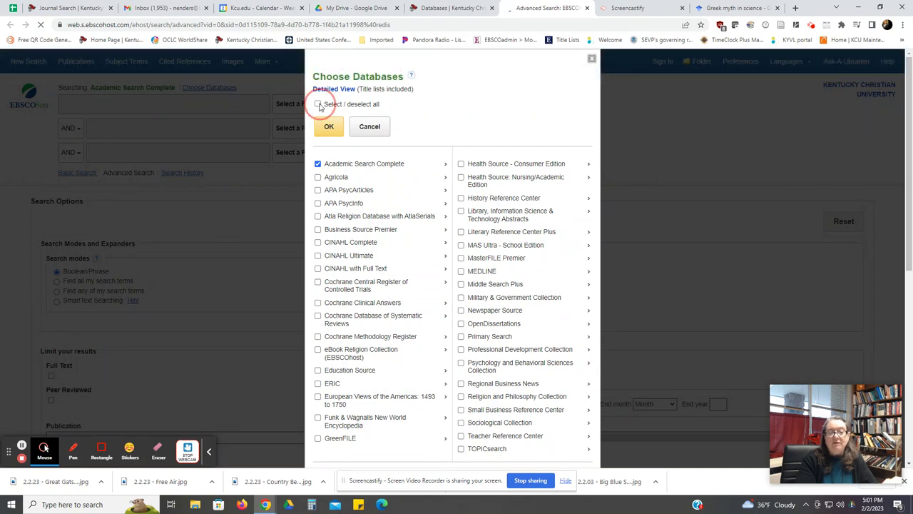
{"action": "left_click", "coordinate": [330, 139]}
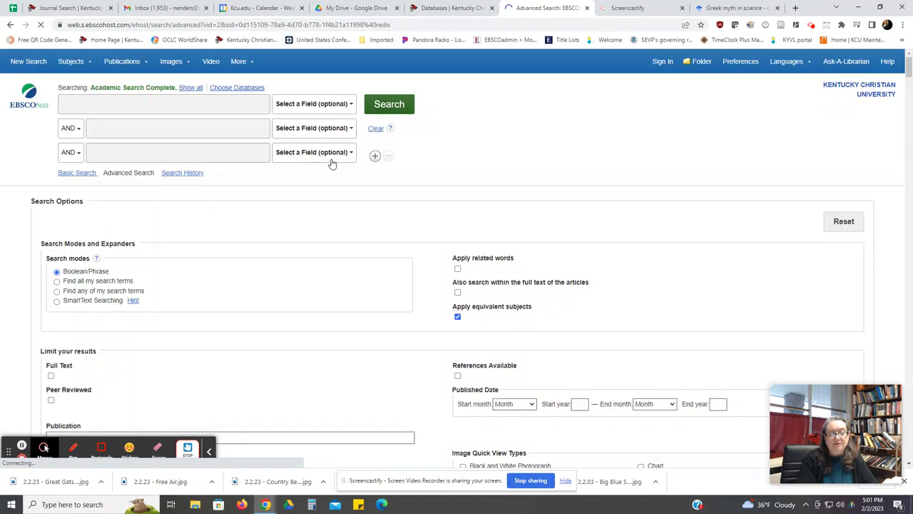
- Paste the copied Prometheus article title into the first search box
{"action": "left_click", "coordinate": [67, 102]}
{"action": "right_click", "coordinate": [68, 102]}
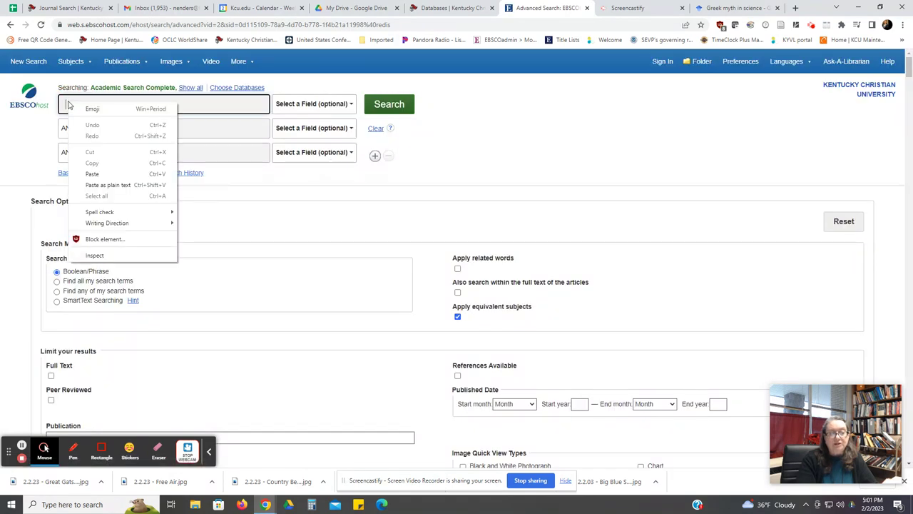
{"action": "left_click", "coordinate": [91, 173]}
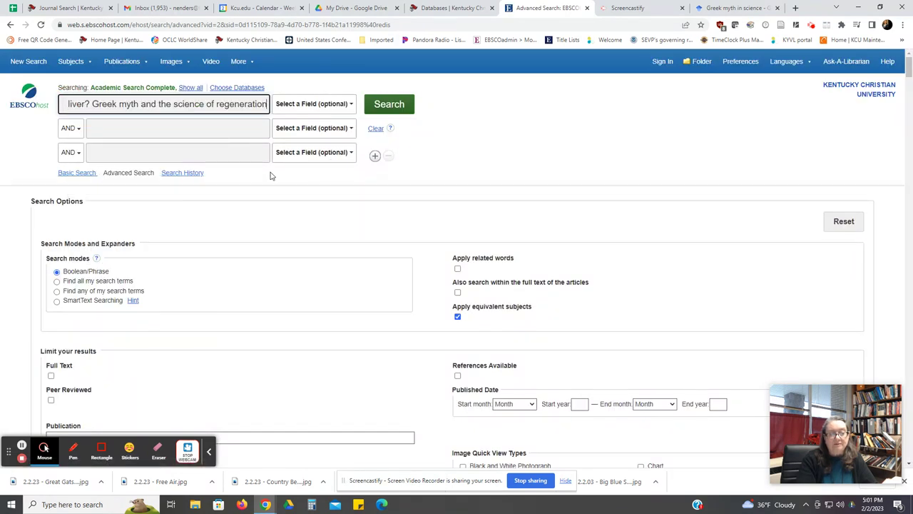
{"action": "mouse_move", "coordinate": [89, 64]}
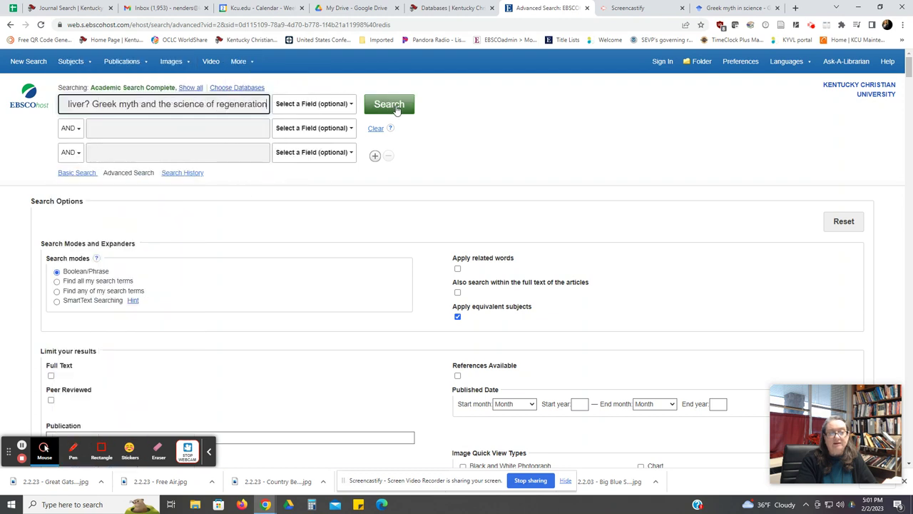
- Run the title search and request the Annals of Internal Medicine article via interlibrary loan
{"action": "left_click", "coordinate": [396, 104]}
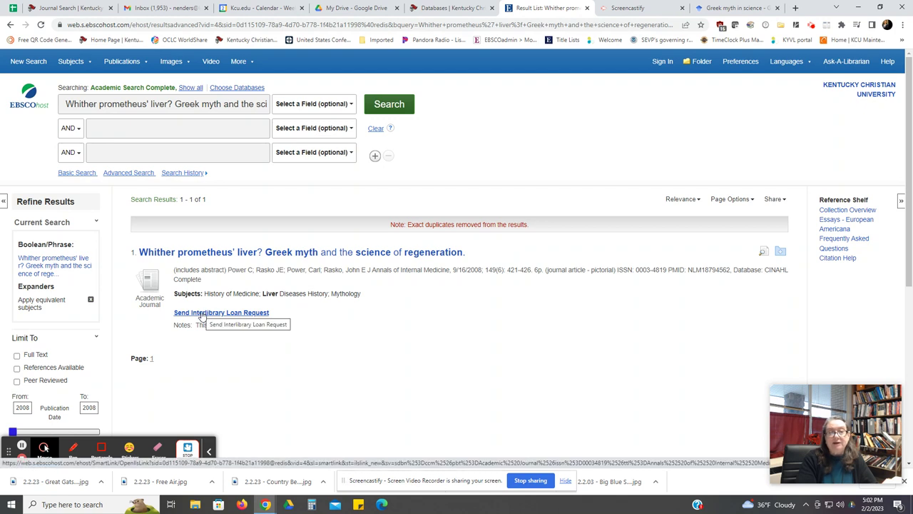
{"action": "left_click", "coordinate": [203, 314]}
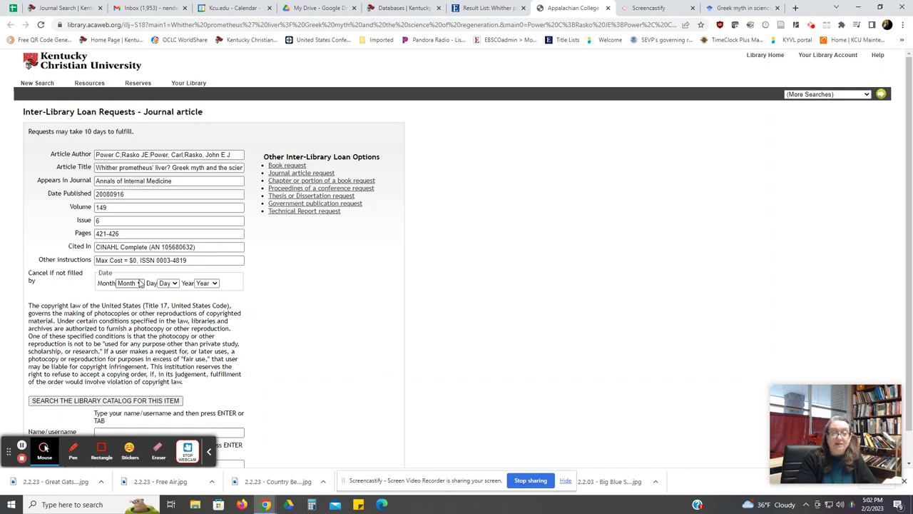
- Set the request's cancel-by date to Feb 12, 2023
{"action": "left_click", "coordinate": [141, 283]}
{"action": "left_click", "coordinate": [134, 306]}
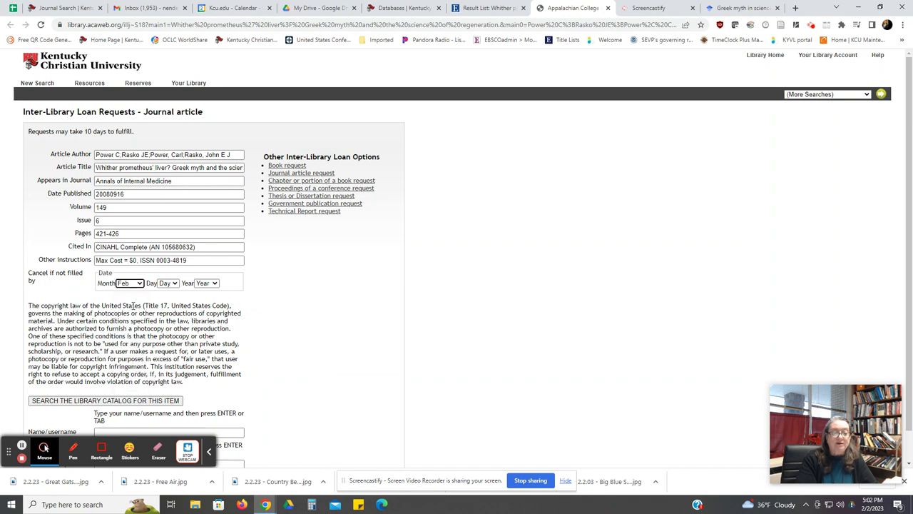
{"action": "left_click", "coordinate": [171, 283]}
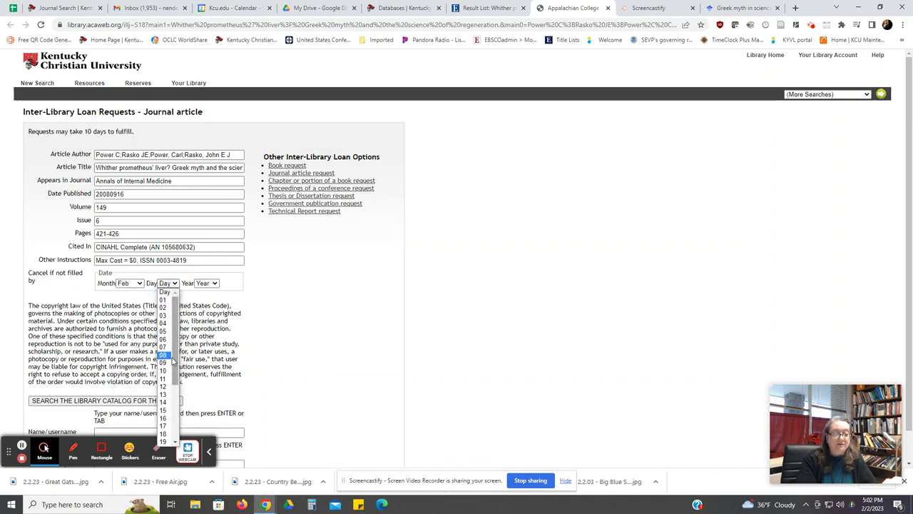
{"action": "left_click", "coordinate": [169, 387]}
{"action": "left_click", "coordinate": [213, 284]}
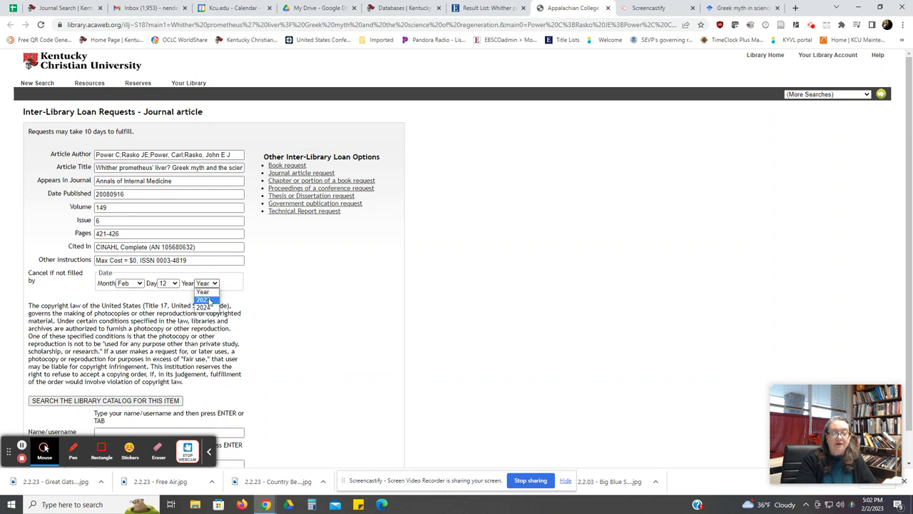
{"action": "left_click", "coordinate": [209, 304]}
- Fill in the patron's username and password, then close the loan request form
{"action": "scroll", "coordinate": [333, 326], "scroll_direction": "down", "scroll_amount": 1}
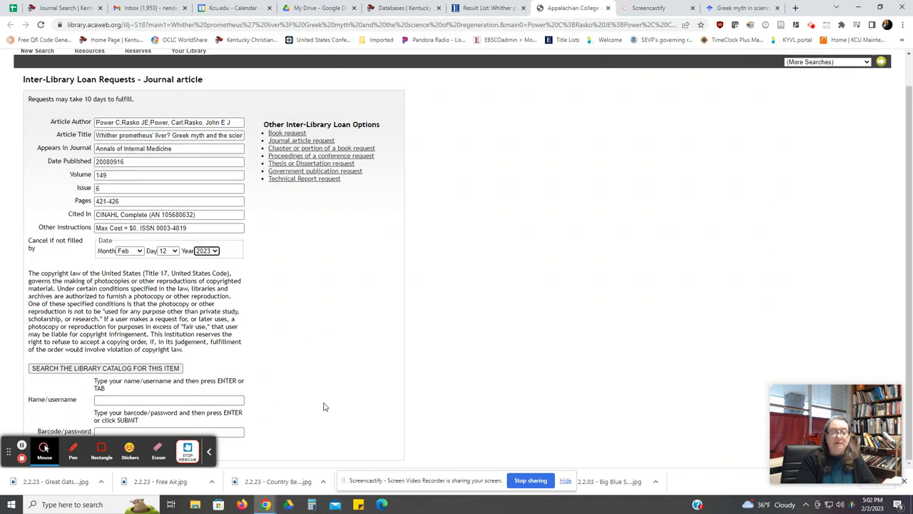
{"action": "left_click", "coordinate": [107, 400]}
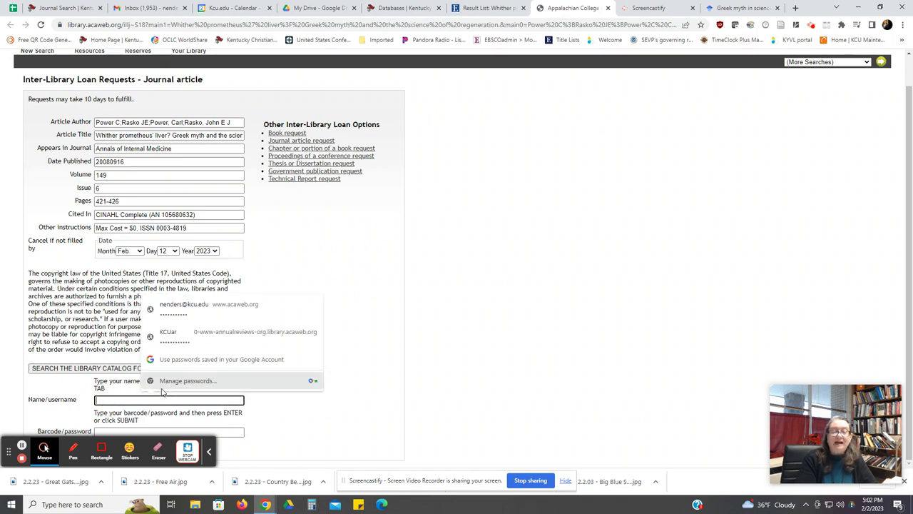
{"action": "type", "text": "E"}
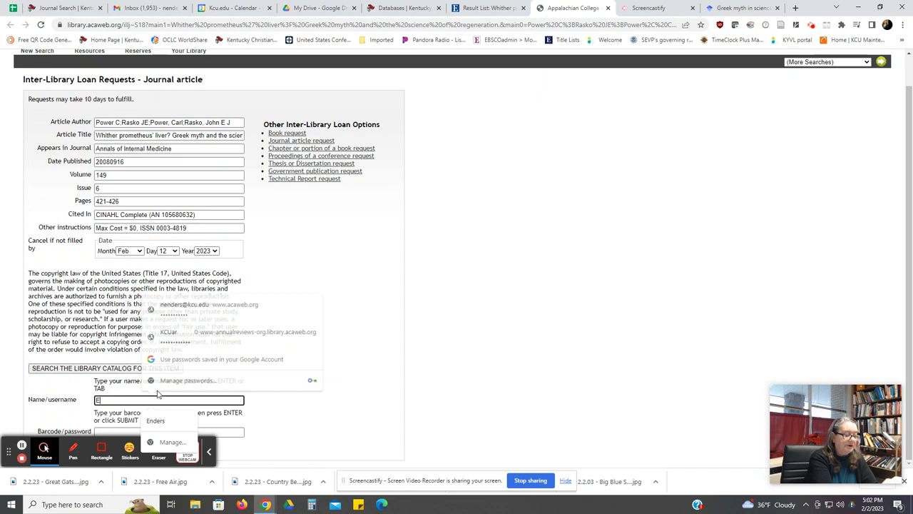
{"action": "type", "text": "nders"}
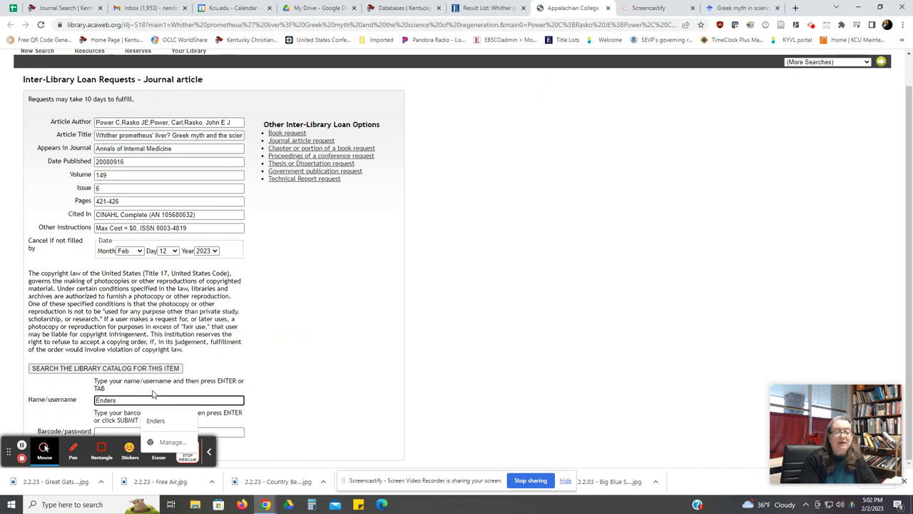
{"action": "left_click", "coordinate": [311, 416]}
{"action": "left_click", "coordinate": [108, 430]}
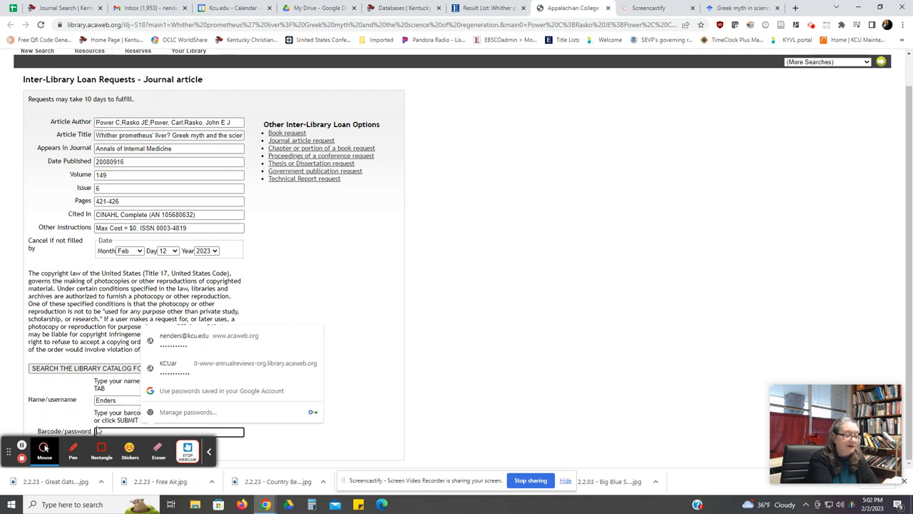
{"action": "left_click", "coordinate": [99, 431]}
{"action": "type", "text": "••••••"}
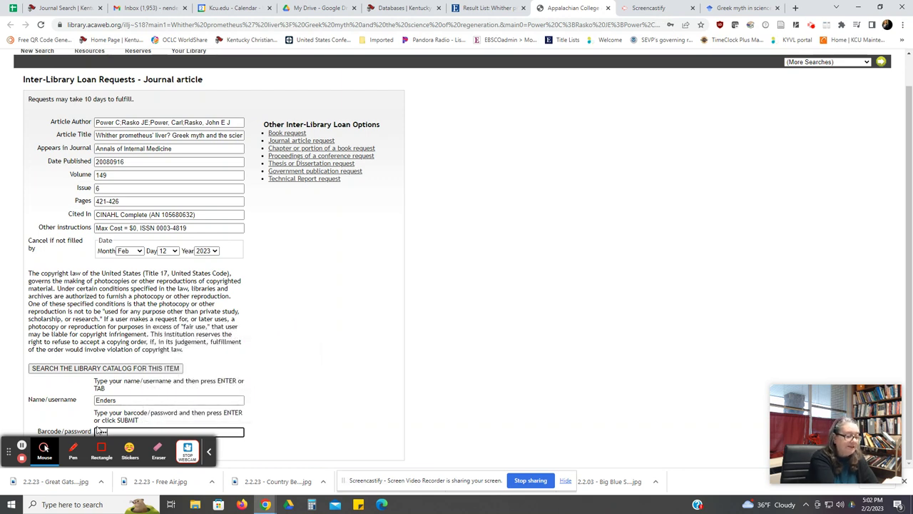
{"action": "type", "text": "••"}
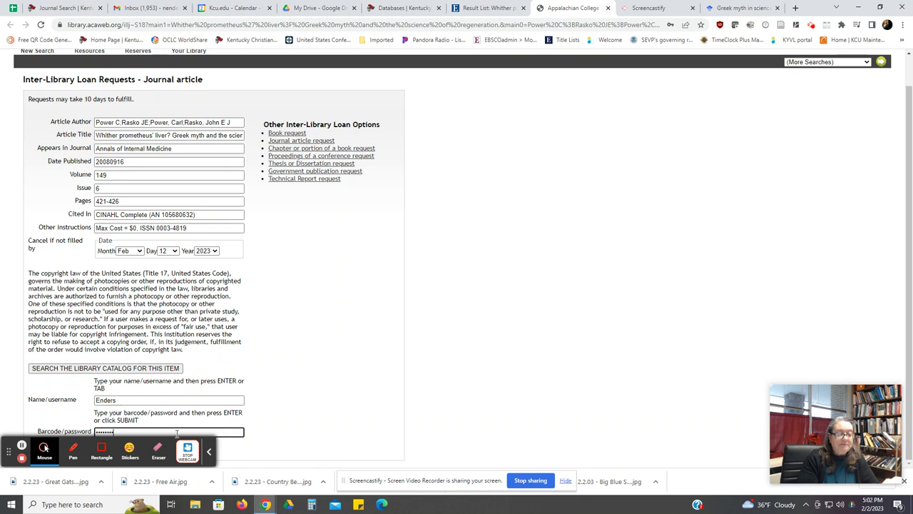
{"action": "left_click", "coordinate": [291, 432]}
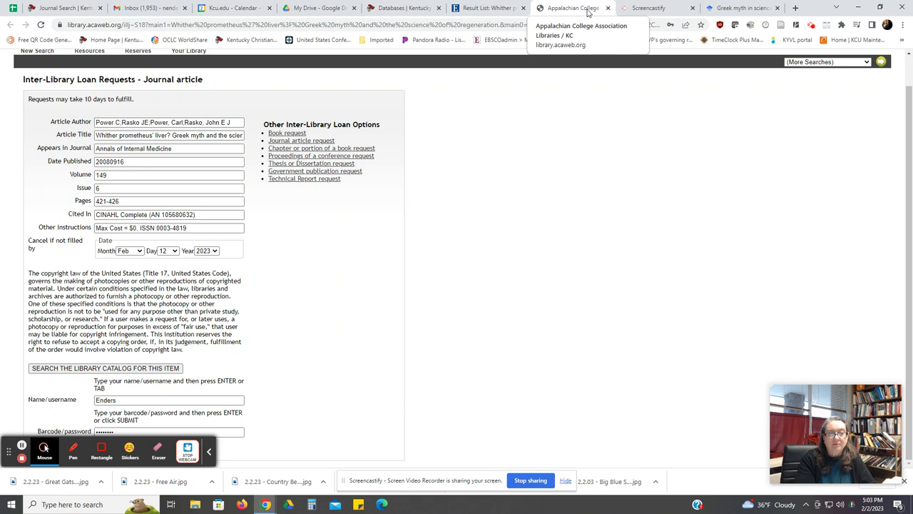
{"action": "left_click", "coordinate": [608, 8]}
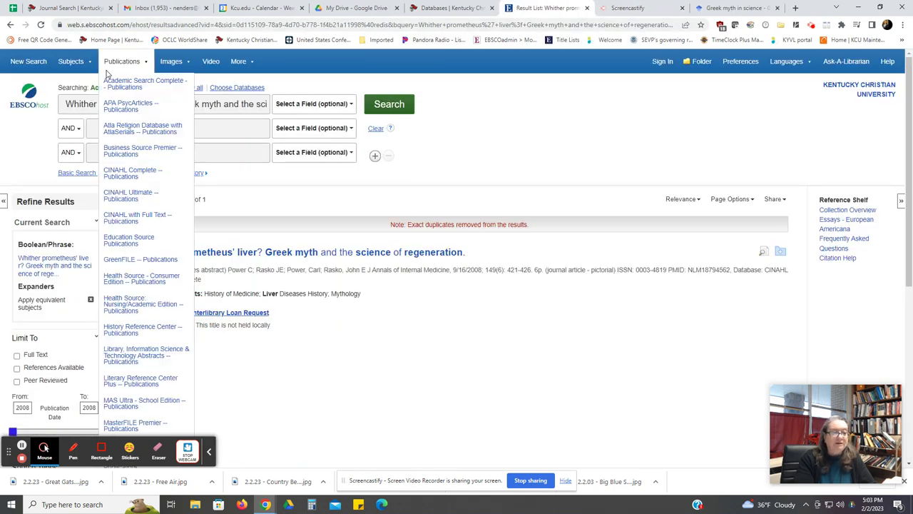
- Start a new EBSCO search and copy the 'Neuroscience and Greek mythology' title from Scholar
{"action": "left_click", "coordinate": [32, 63]}
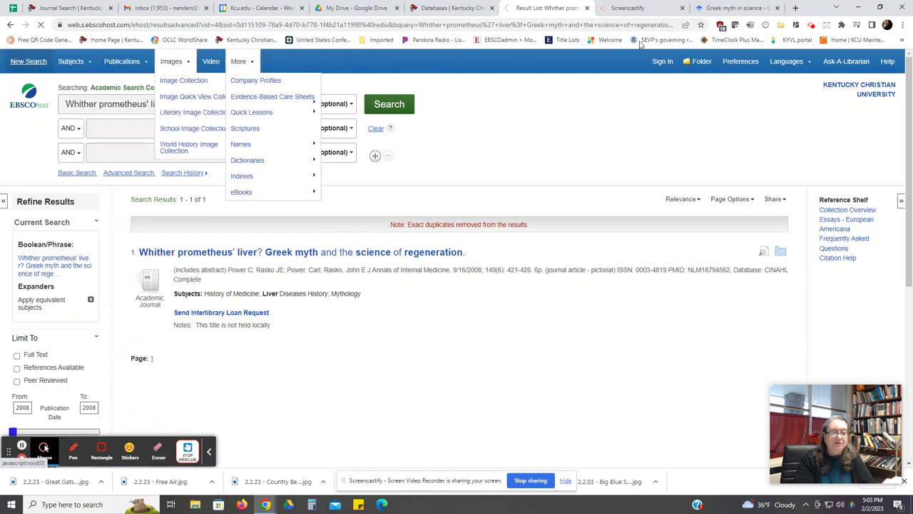
{"action": "left_click", "coordinate": [744, 7]}
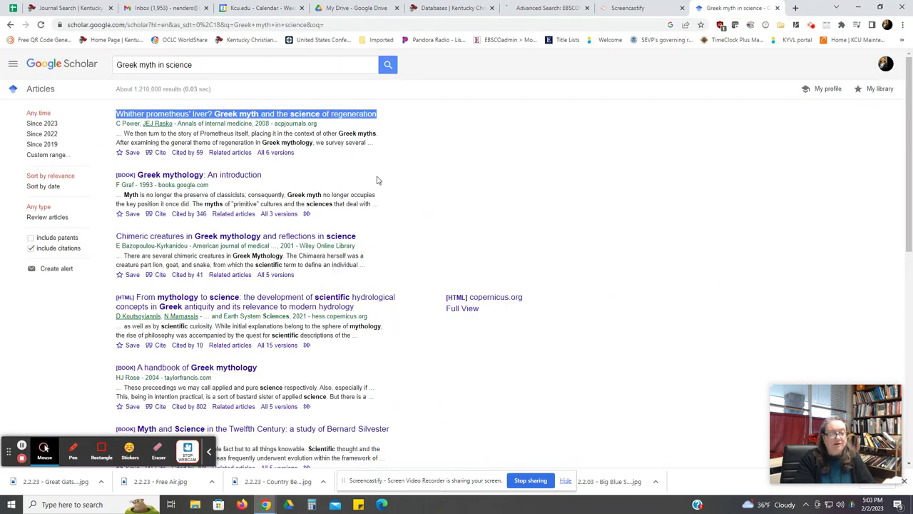
{"action": "scroll", "coordinate": [378, 180], "scroll_direction": "down", "scroll_amount": 1}
{"action": "scroll", "coordinate": [377, 180], "scroll_direction": "down", "scroll_amount": 3}
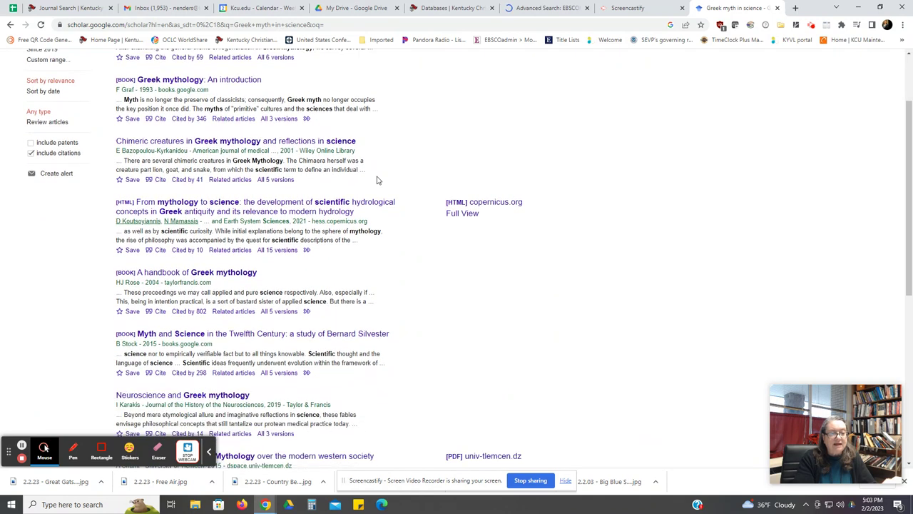
{"action": "scroll", "coordinate": [377, 180], "scroll_direction": "down", "scroll_amount": 2}
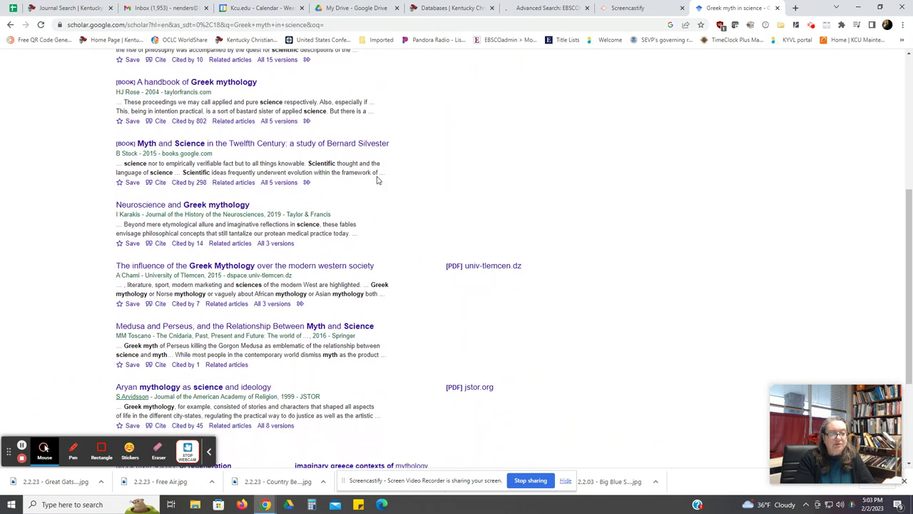
{"action": "scroll", "coordinate": [378, 180], "scroll_direction": "down", "scroll_amount": 1}
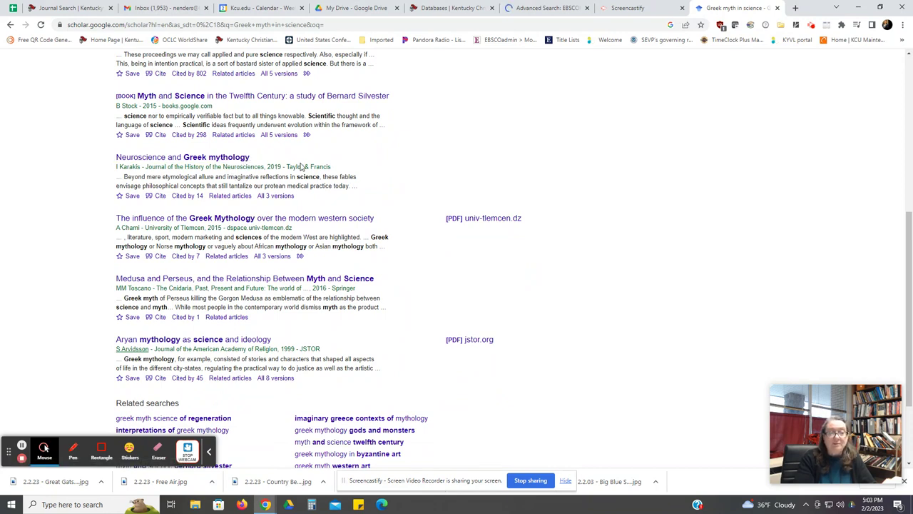
{"action": "left_click_drag", "start_coordinate": [257, 160], "coordinate": [116, 157]}
{"action": "key", "text": "ctrl+c"}
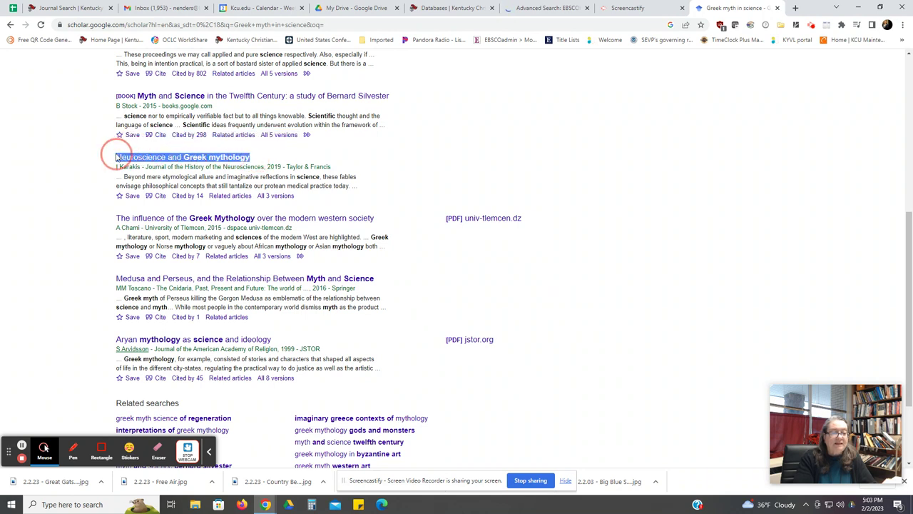
{"action": "right_click", "coordinate": [205, 156]}
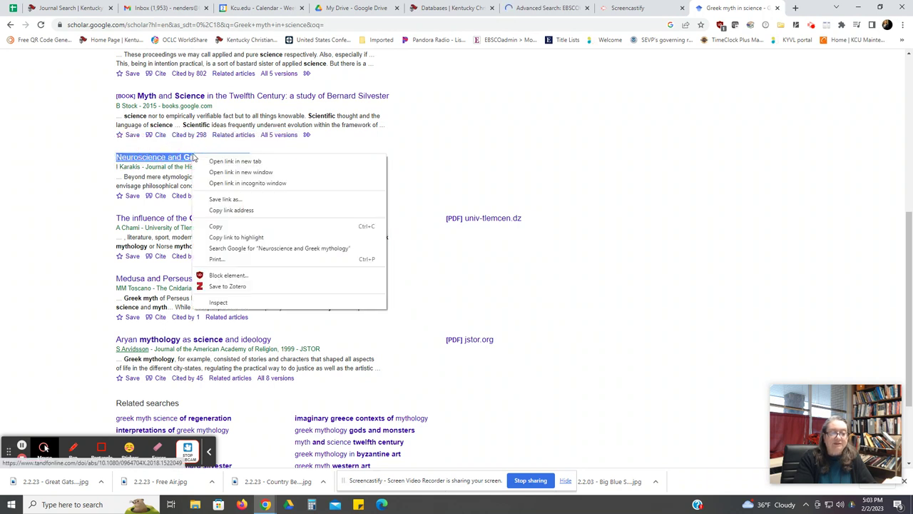
{"action": "left_click", "coordinate": [216, 228]}
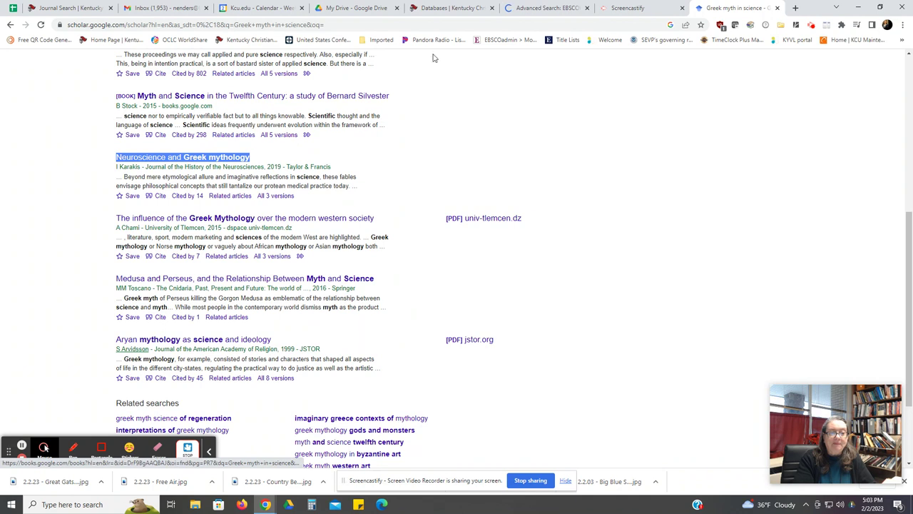
- Paste 'Neuroscience and Greek mythology' into the EBSCO Advanced Search box and run it
{"action": "left_click", "coordinate": [564, 9]}
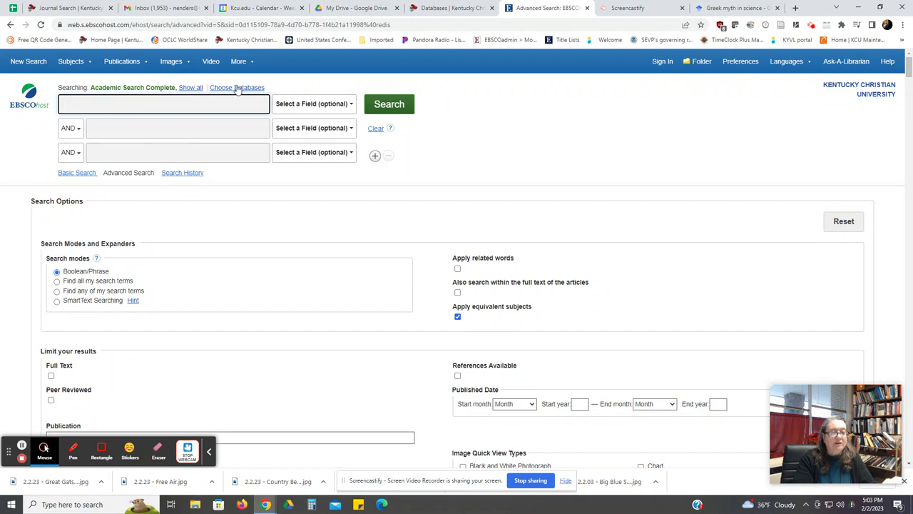
{"action": "right_click", "coordinate": [77, 104]}
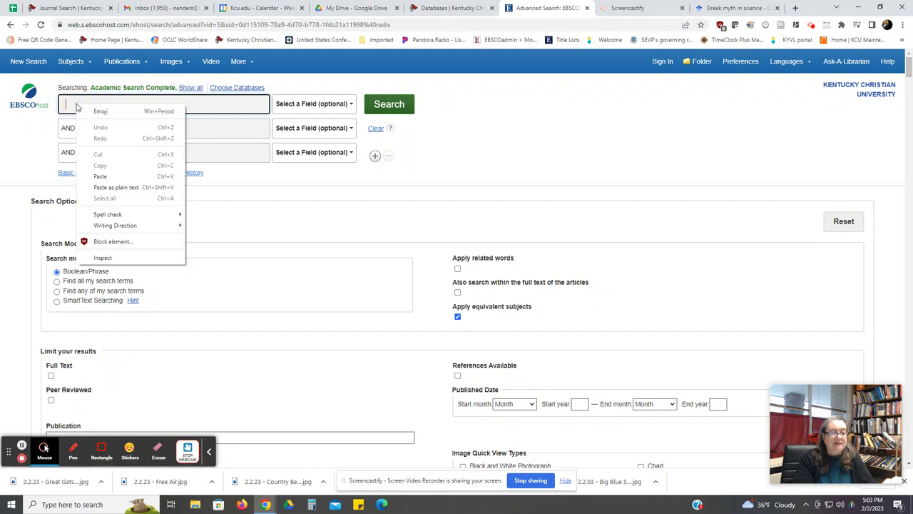
{"action": "left_click", "coordinate": [100, 175]}
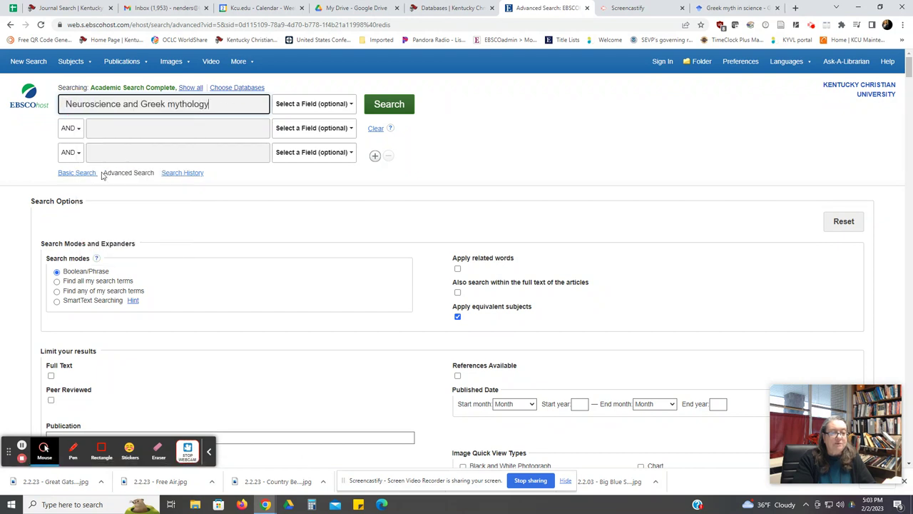
{"action": "left_click", "coordinate": [385, 107]}
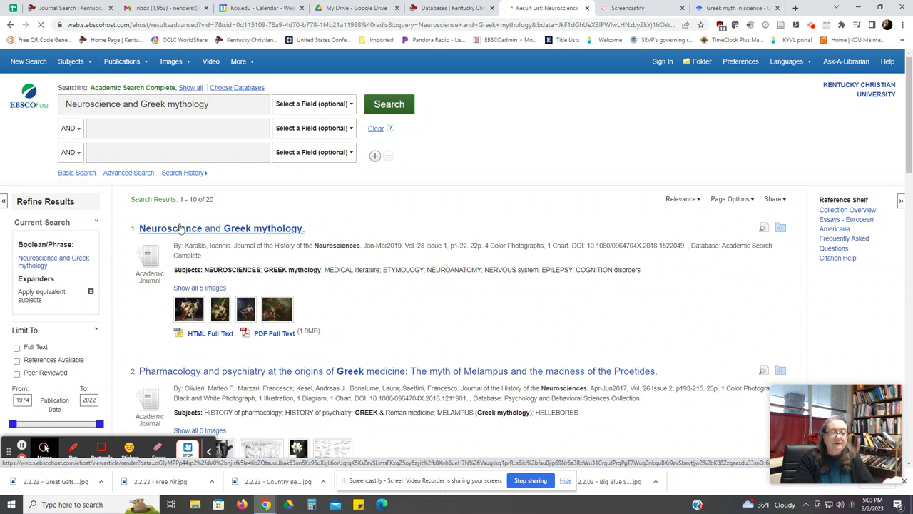
- Open the 'Neuroscience and Greek mythology' record and review its subjects, abstract and DOI
{"action": "left_click", "coordinate": [180, 228]}
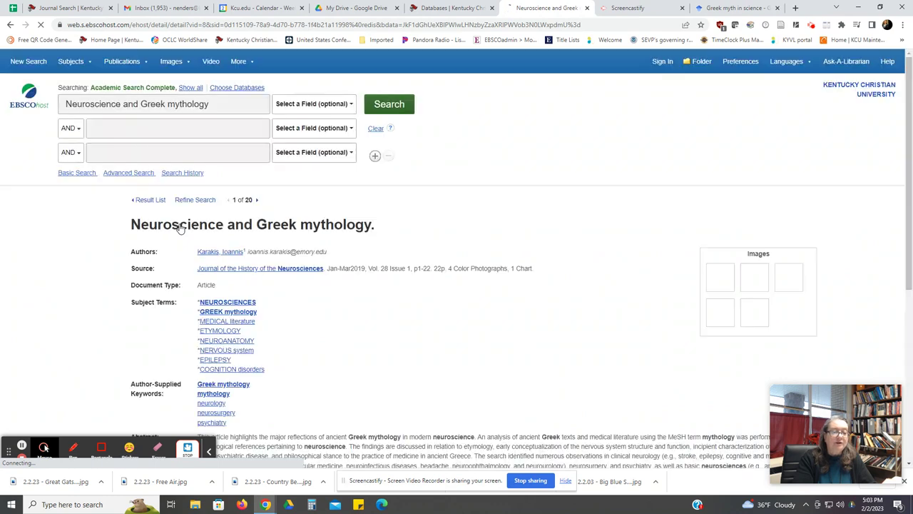
{"action": "scroll", "coordinate": [243, 239], "scroll_direction": "down", "scroll_amount": 3}
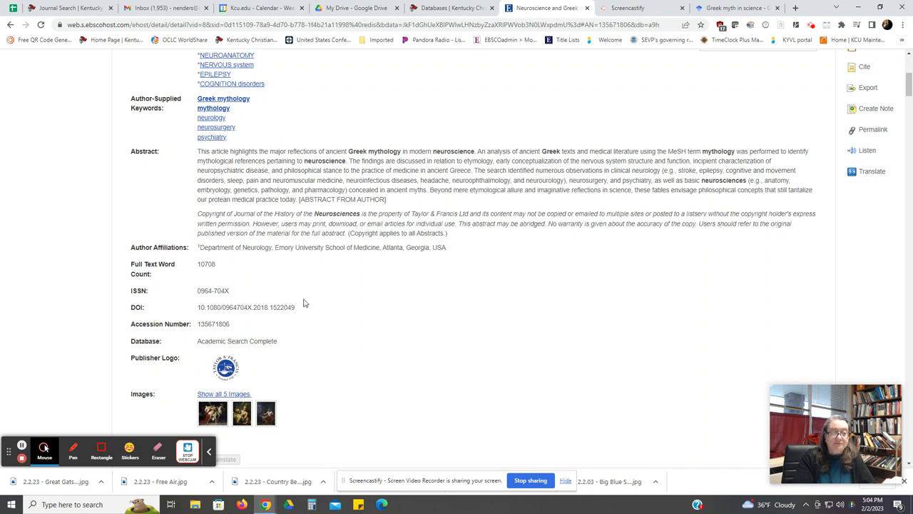
{"action": "scroll", "coordinate": [310, 303], "scroll_direction": "up", "scroll_amount": 5}
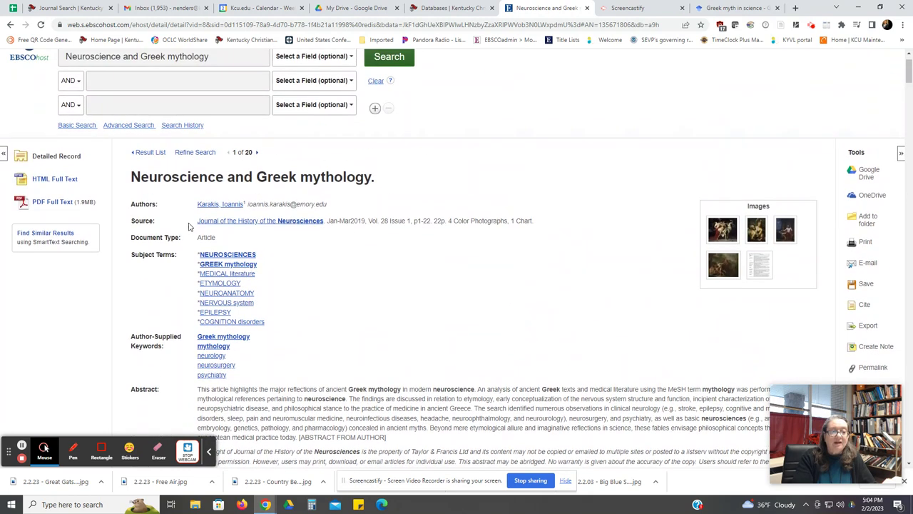
- Open the article's 1.9MB PDF Full Text from the record's sidebar
{"action": "left_click", "coordinate": [45, 202]}
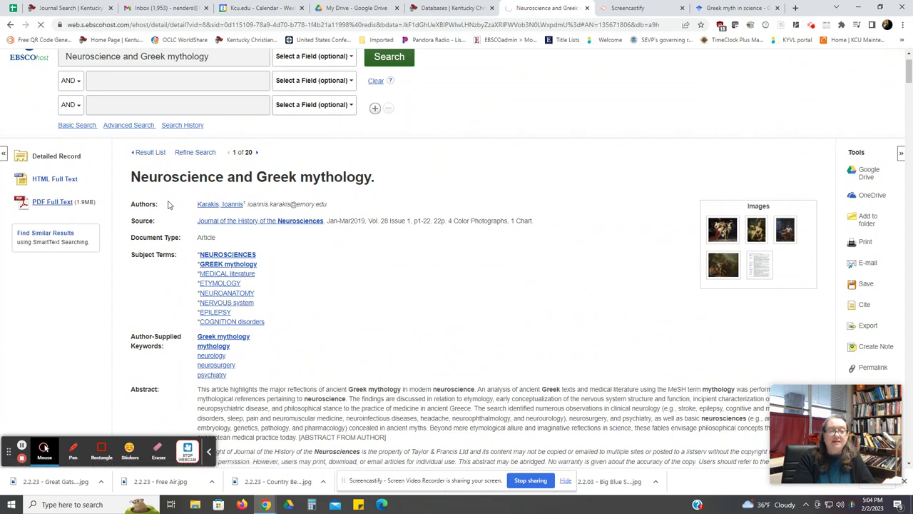